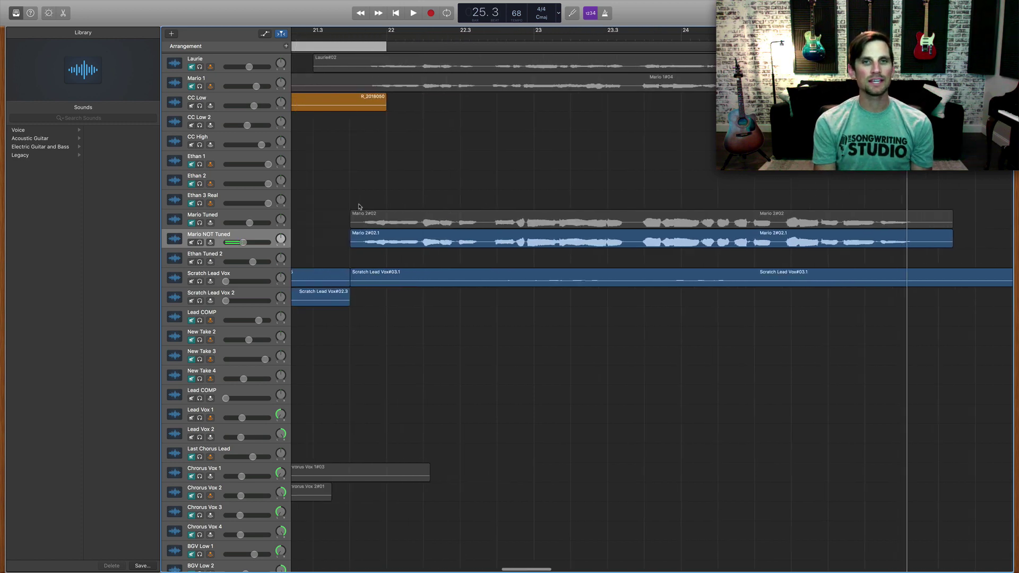
Insert Celemony Melodyne from Audio Units into an empty plug-in slot on the Mario NOT Tuned track
click(378, 35)
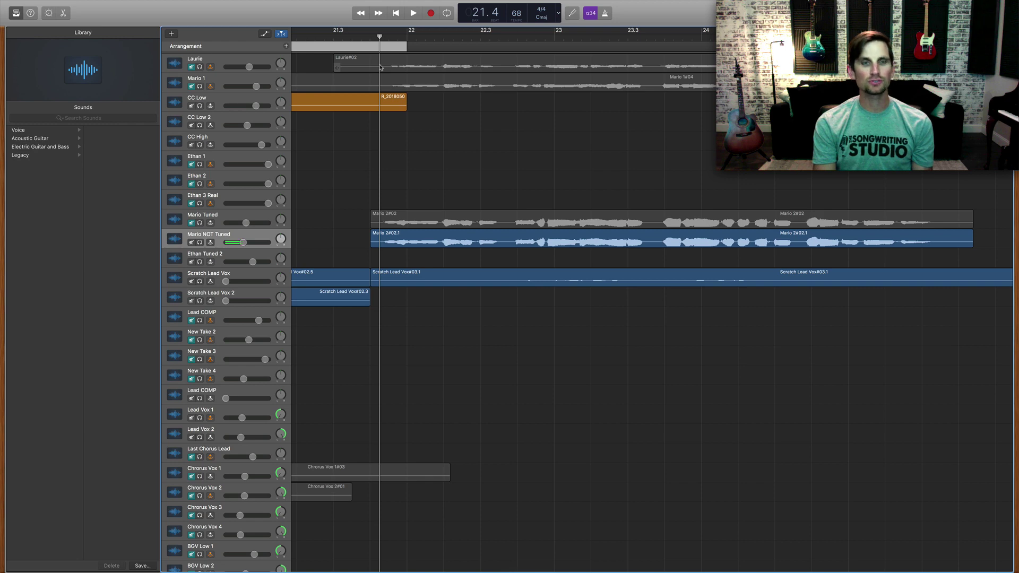
key(b)
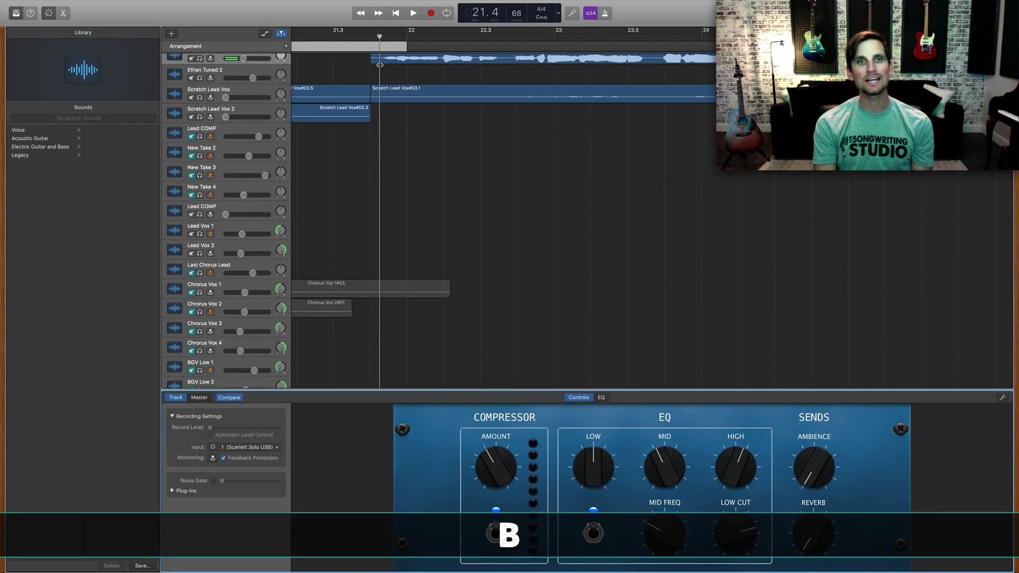
click(173, 492)
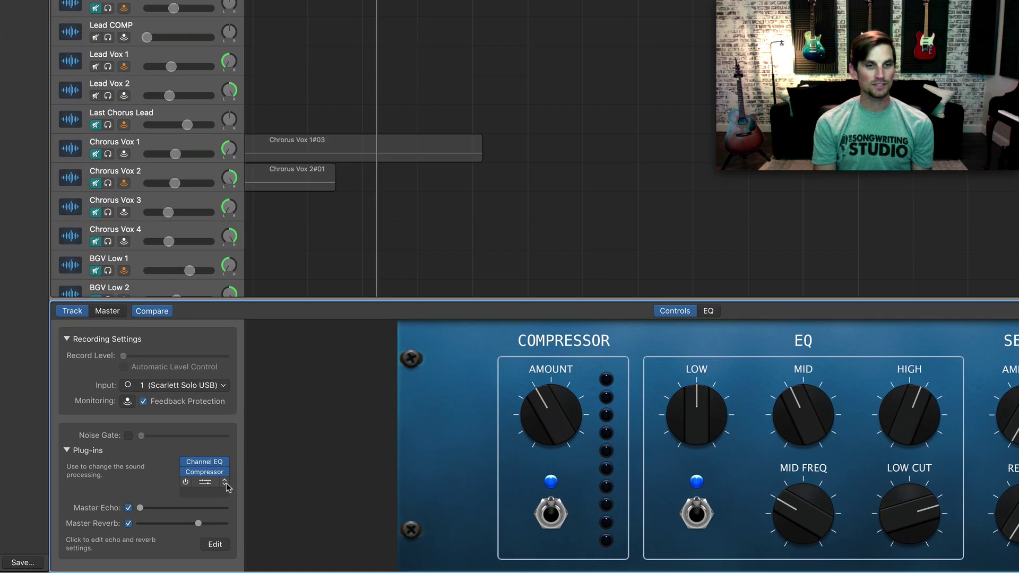
click(225, 495)
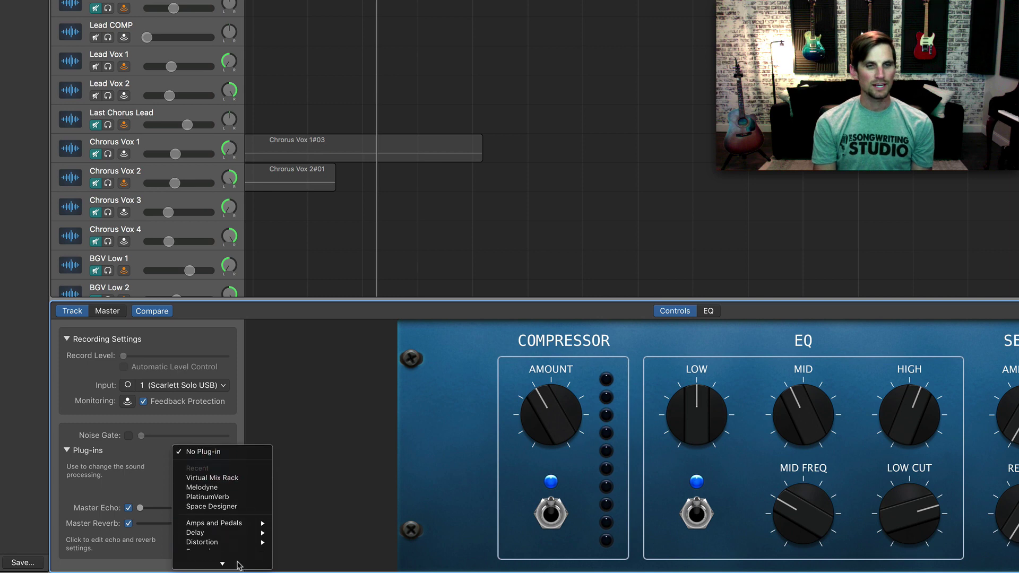
mouse_move(238, 567)
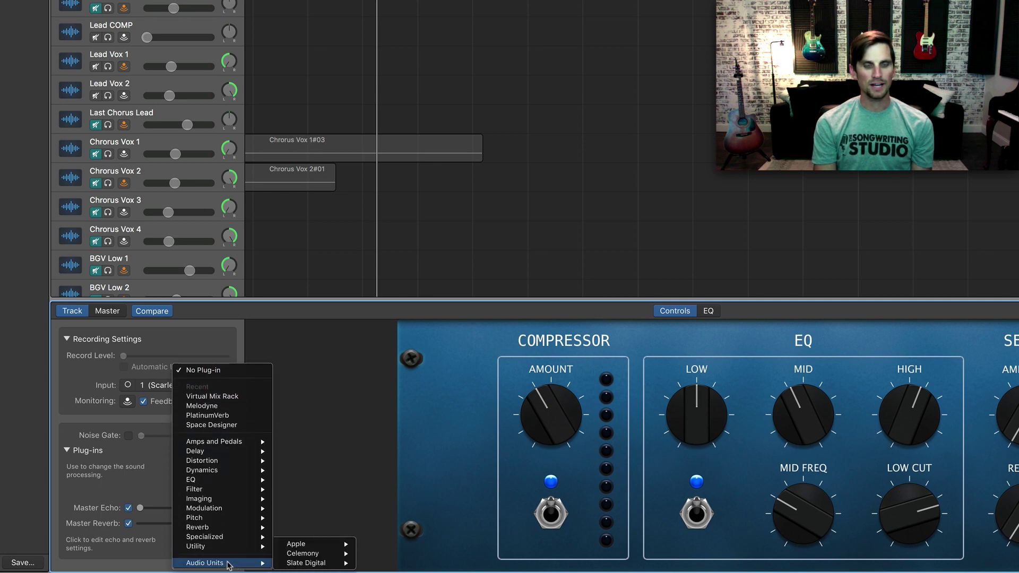
mouse_move(306, 555)
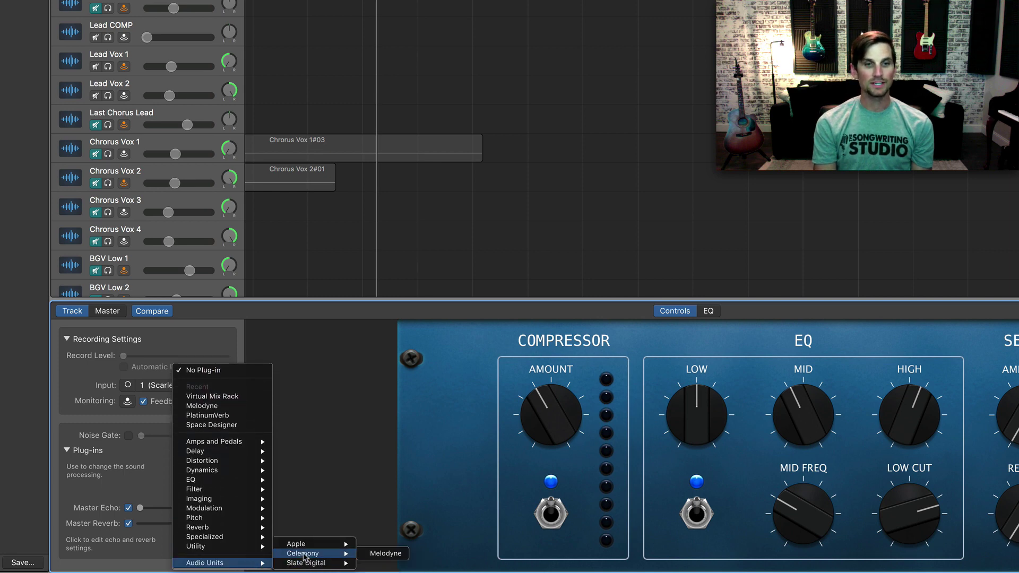
click(373, 554)
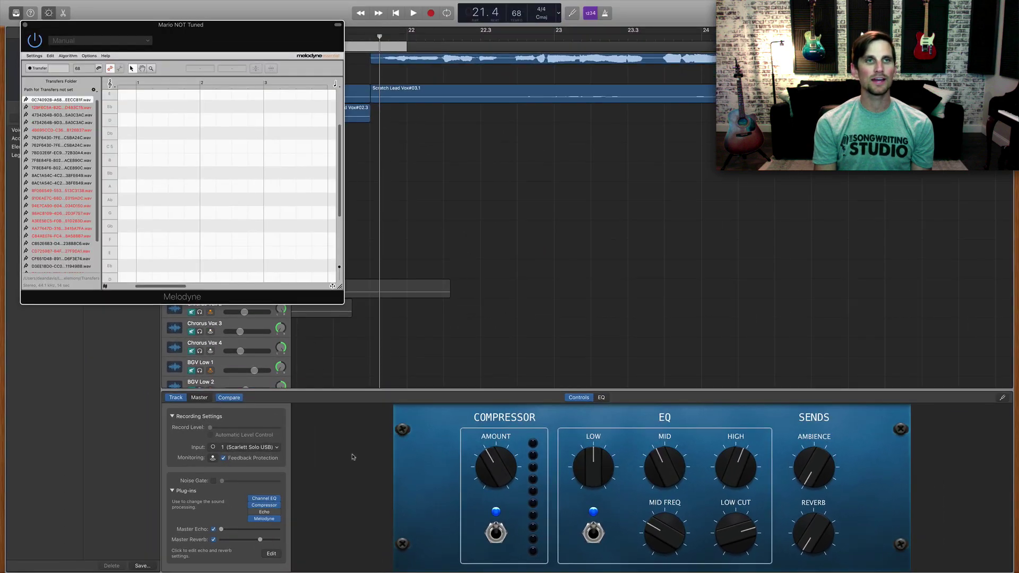
Move the Melodyne window down, set the playhead before the phrase, and start a Transfer capture
drag(202, 42, 495, 259)
scroll(385, 111, up, 2)
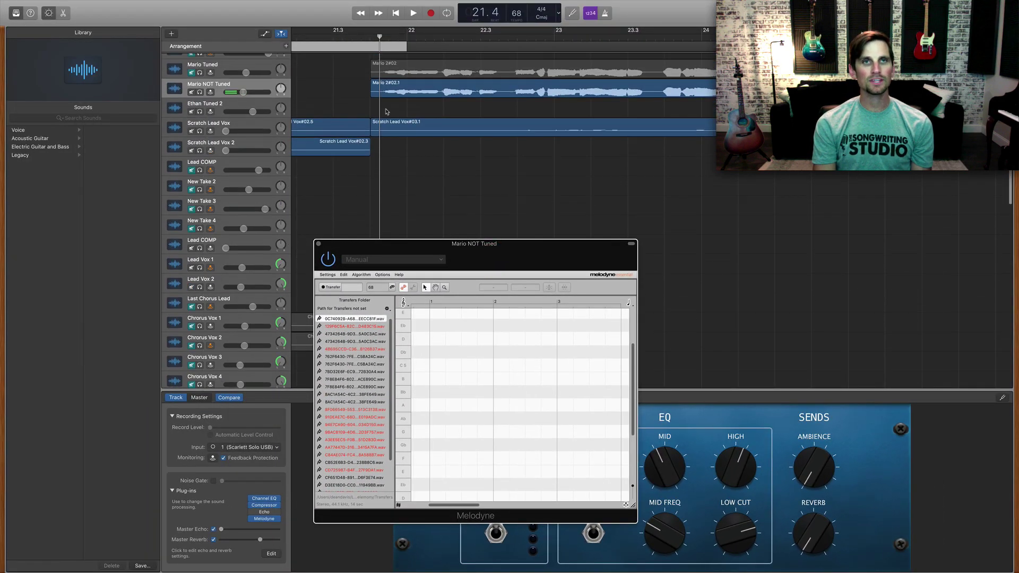
click(370, 37)
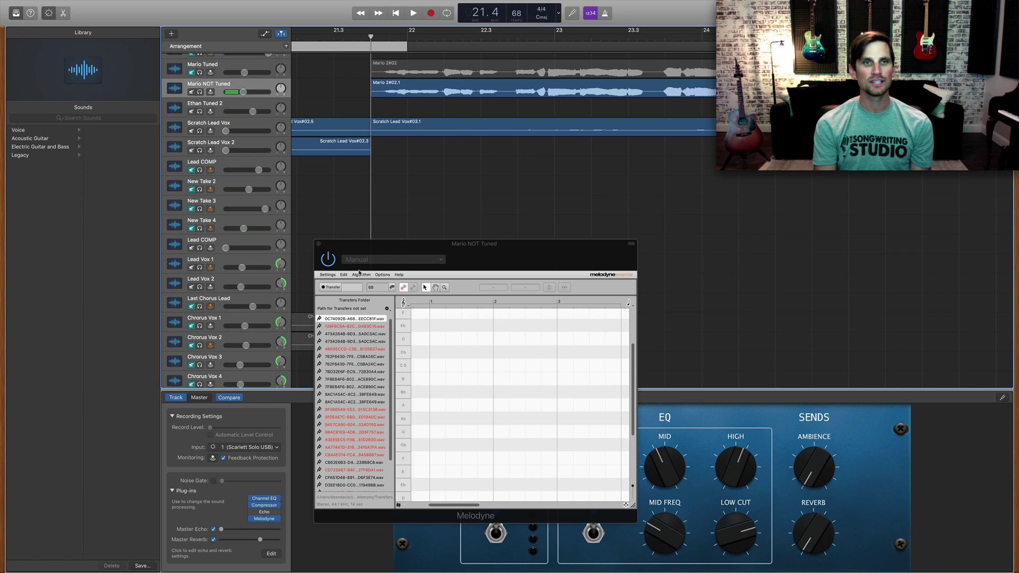
click(333, 287)
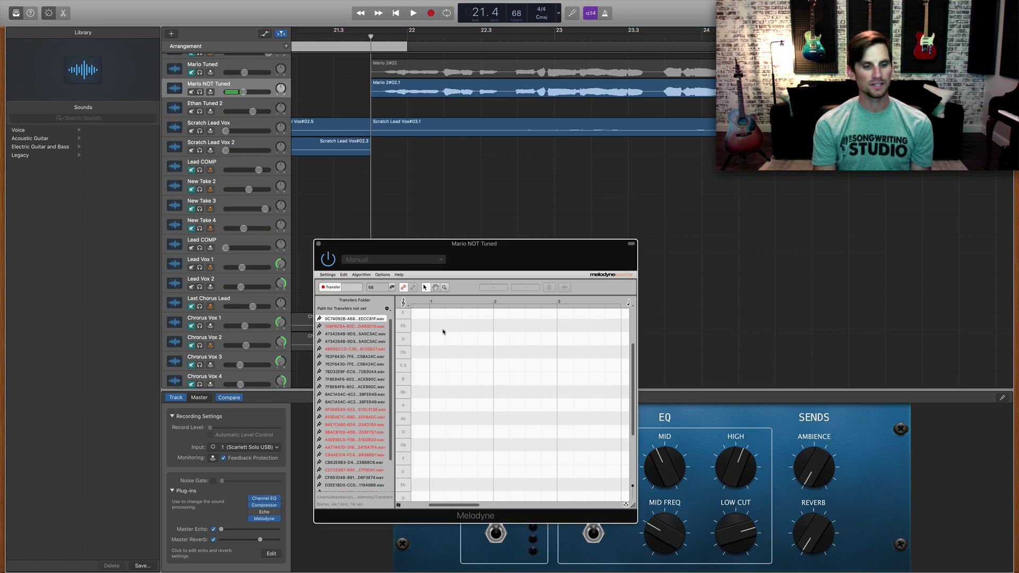
key(space)
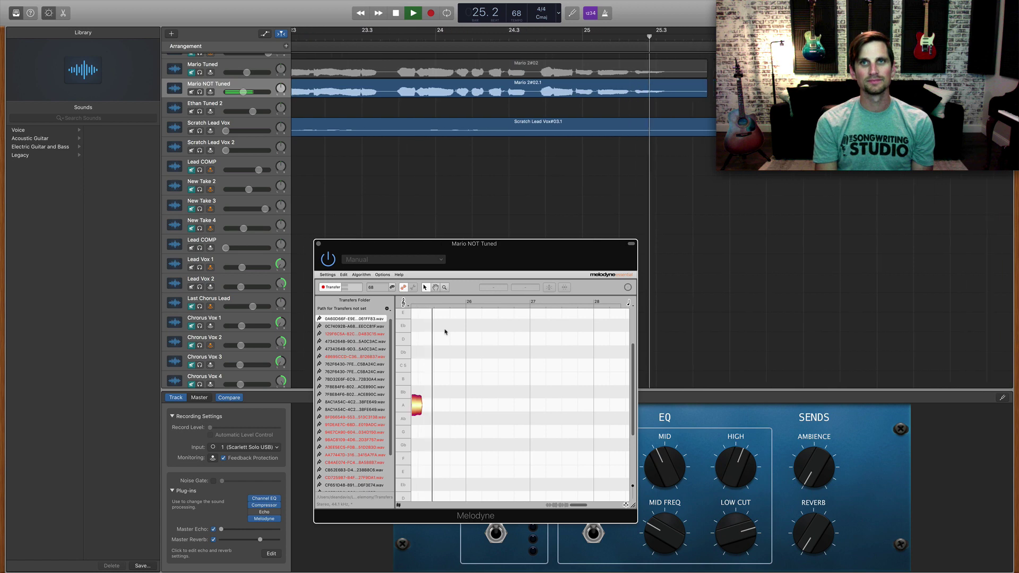
Stop the capture, replay the untuned phrase from 21.4, then solo Mario NOT Tuned and replay
key(space)
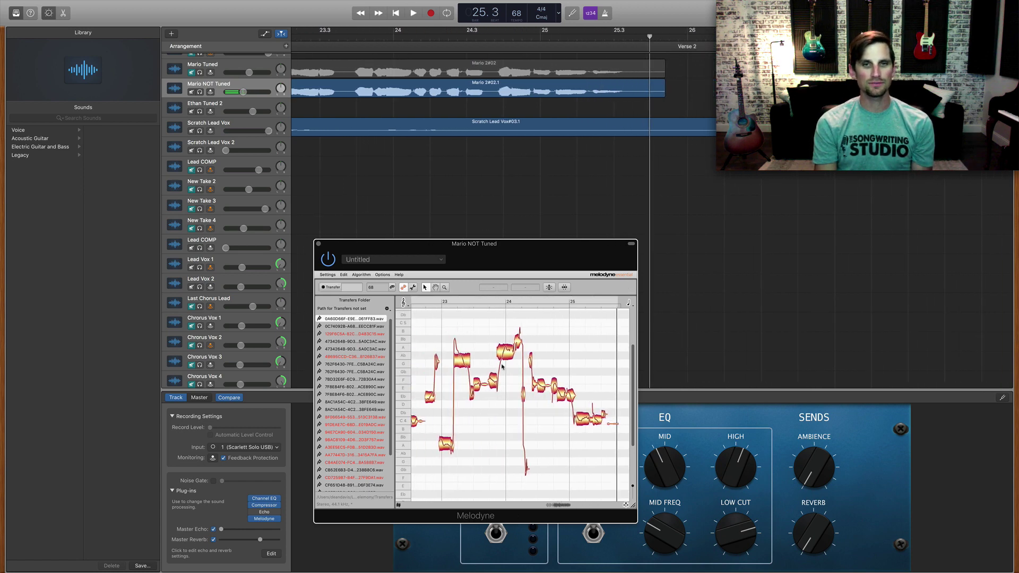
scroll(502, 366, left, 2)
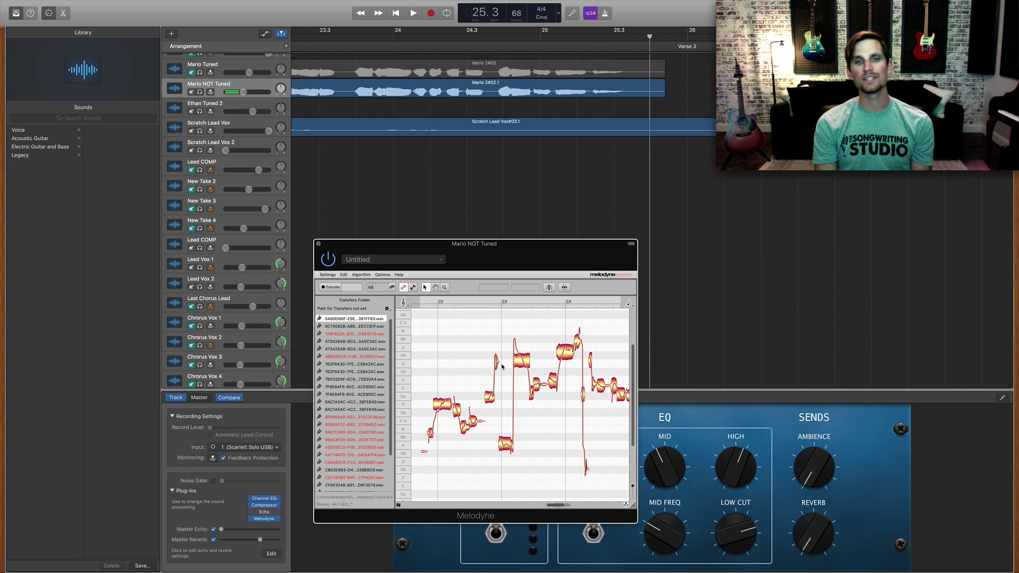
click(522, 195)
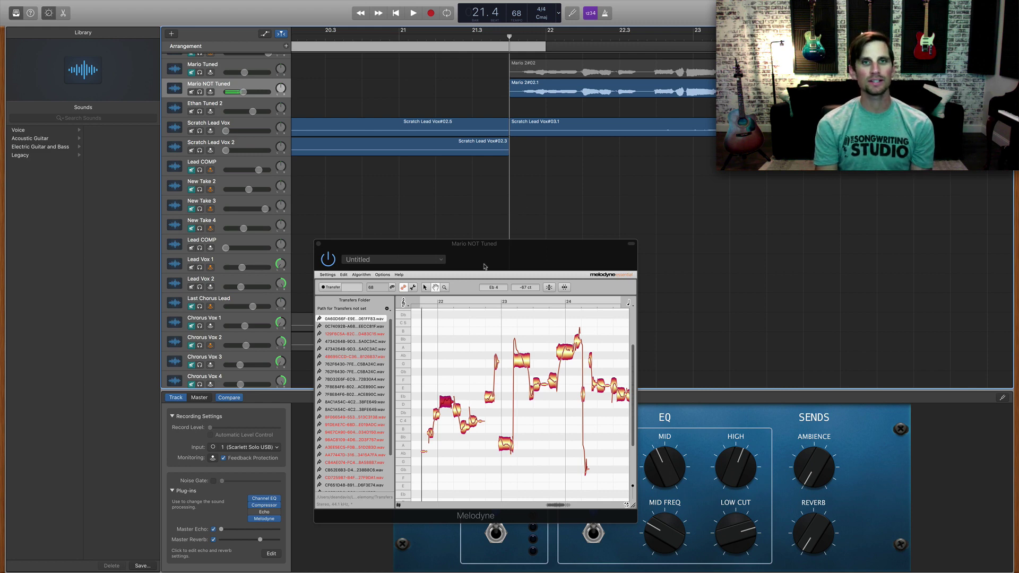
key(space)
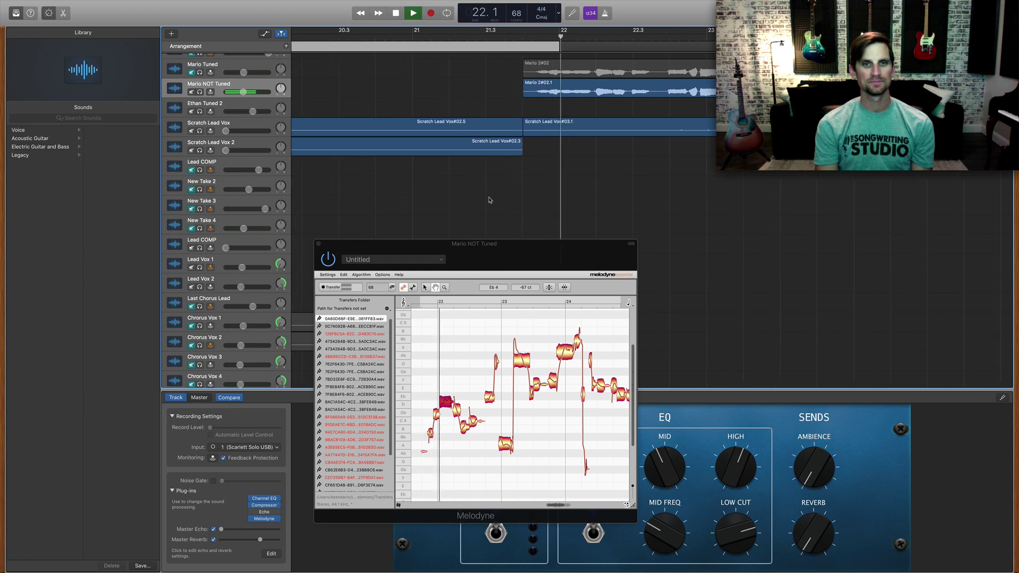
key(space)
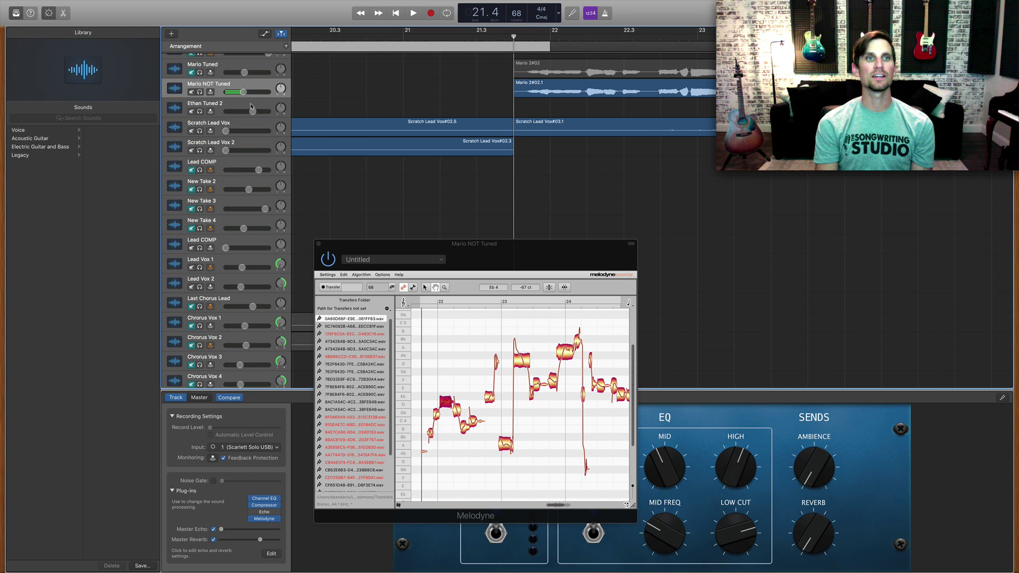
click(199, 92)
key(space)
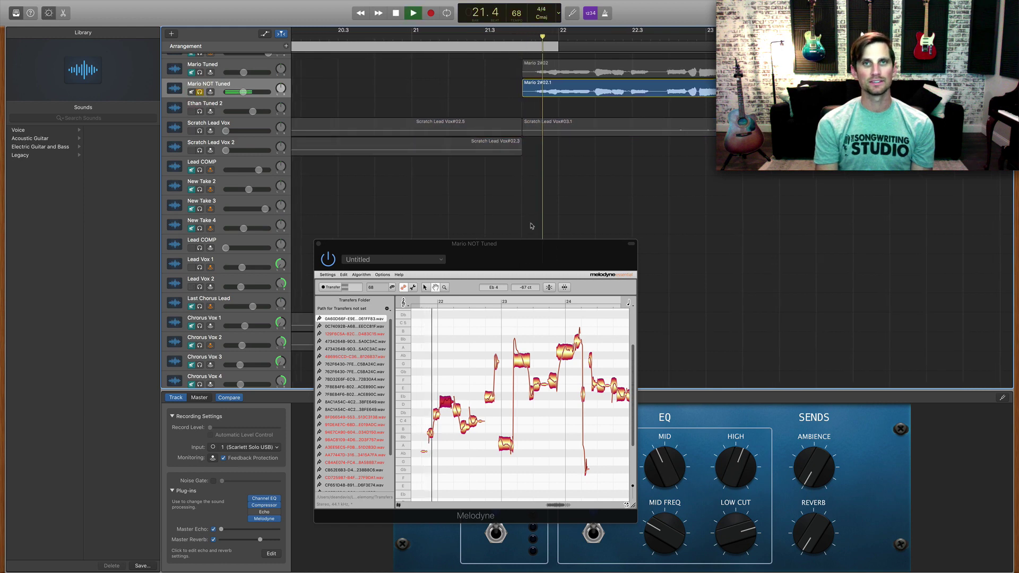
Select the flat note near bar 22 with the Main Tool and open the Correct Pitch macro
click(446, 364)
key(space)
click(446, 370)
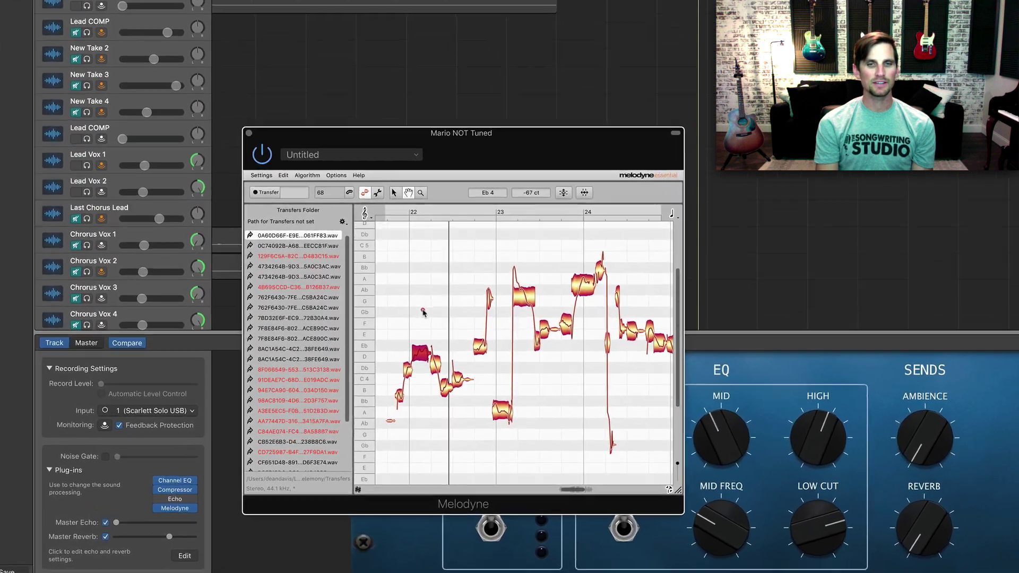
click(423, 312)
click(394, 193)
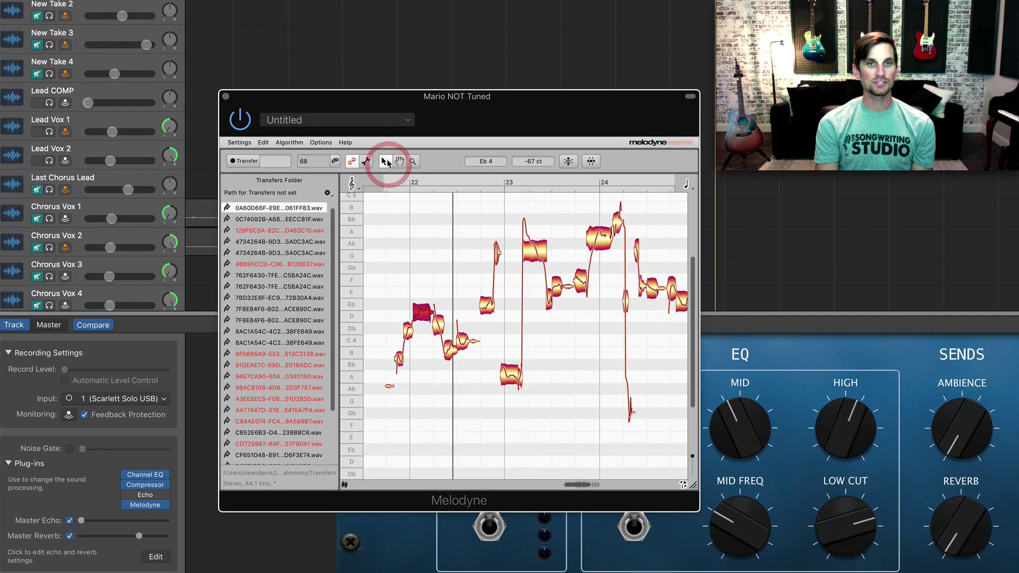
click(411, 276)
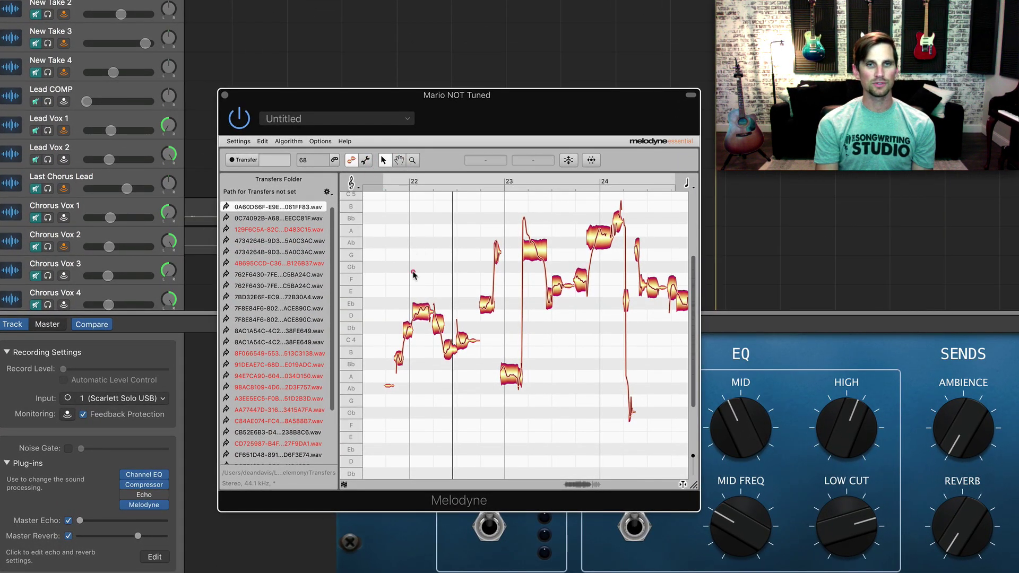
click(426, 313)
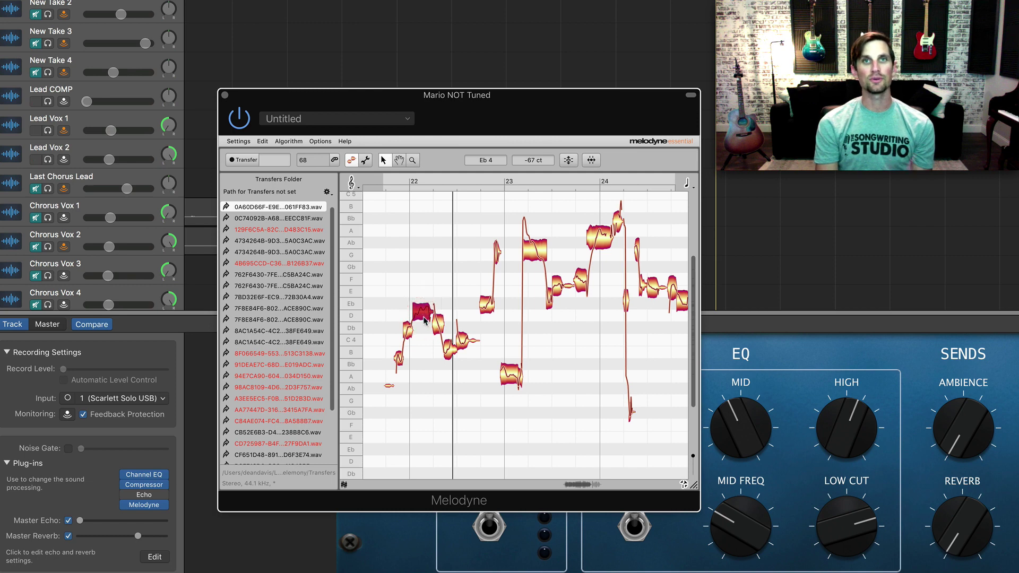
click(567, 160)
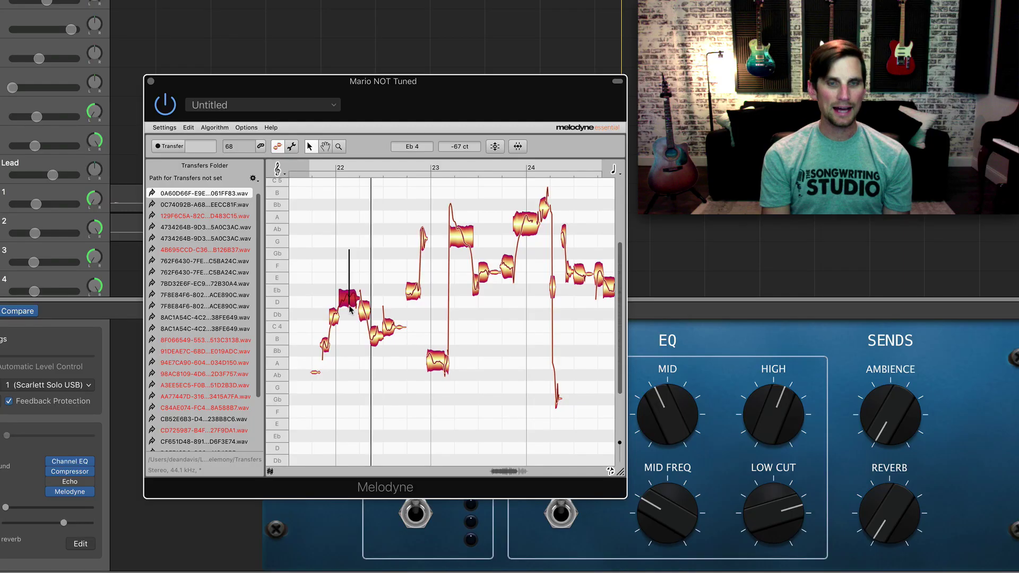
Correct the flat note near bar 22 with Pitch Center at 100%, landing it on Eb 4
click(452, 397)
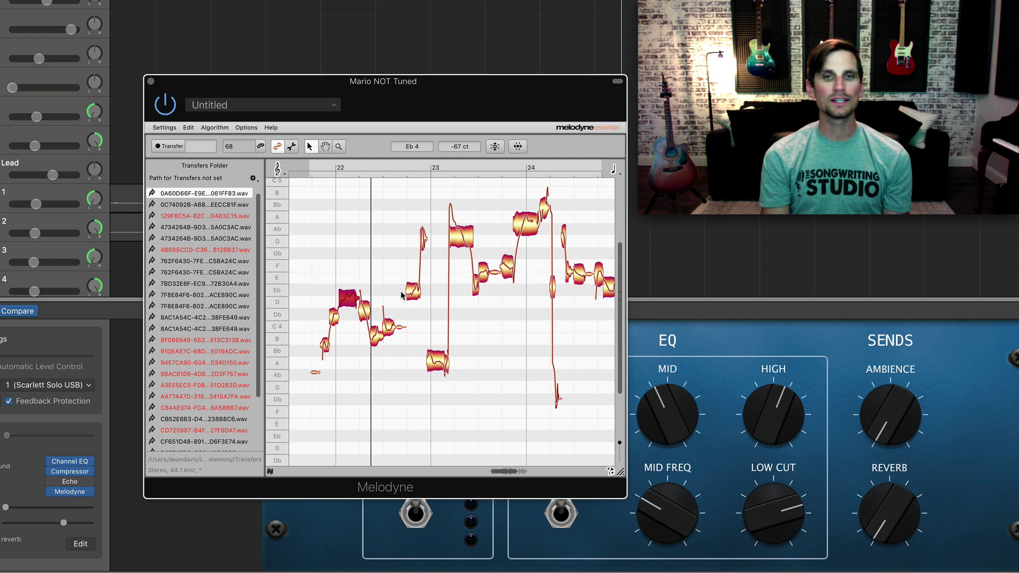
click(494, 147)
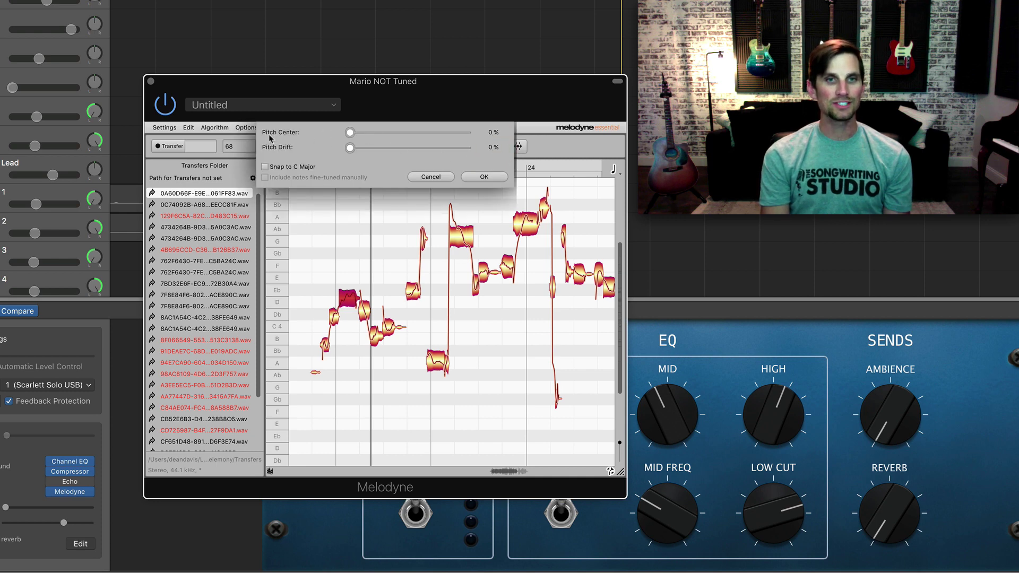
drag(350, 133, 485, 133)
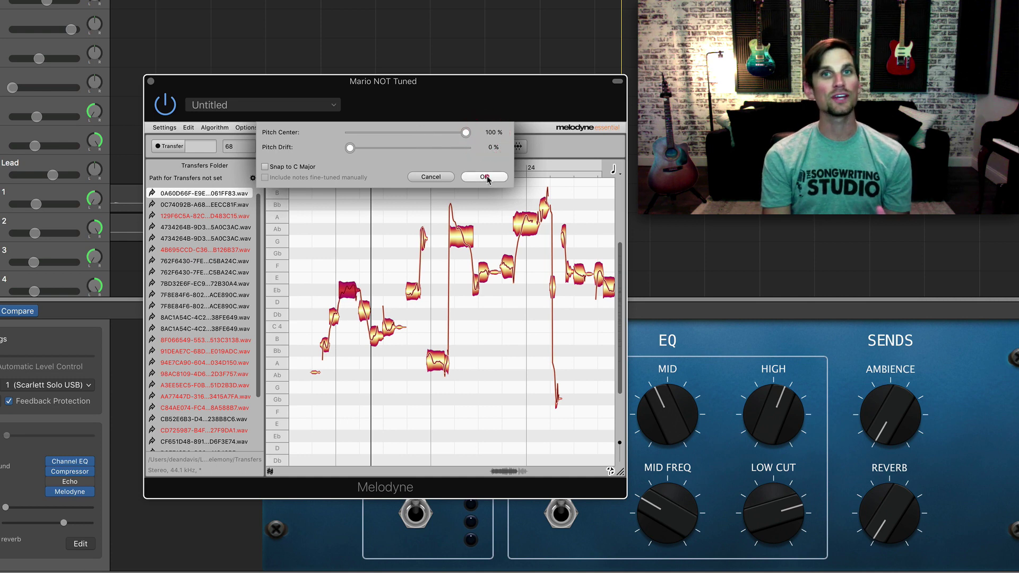
click(484, 177)
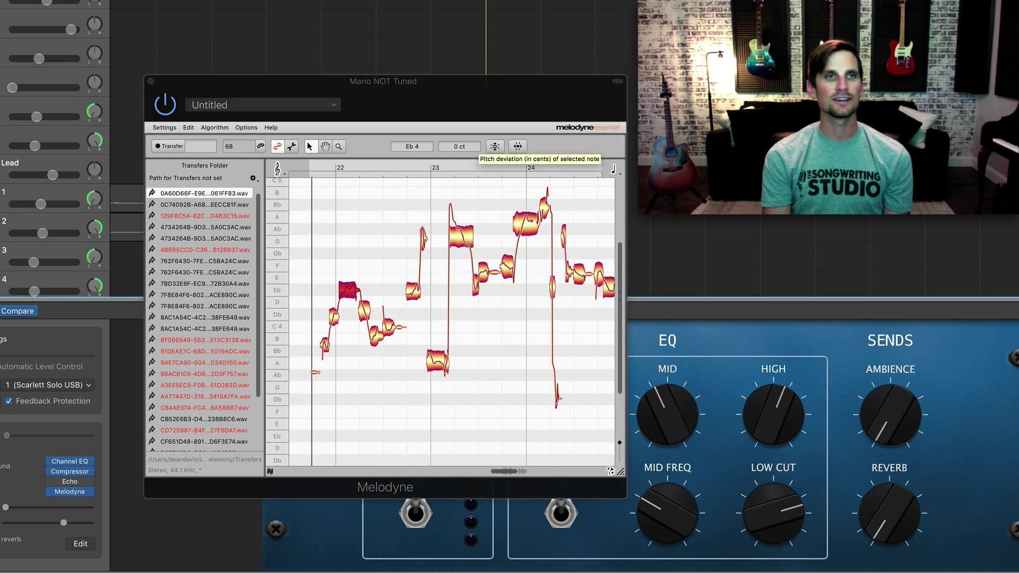
Audition the phrase with the long note near bar 22 lowered from E to Eb
key(space)
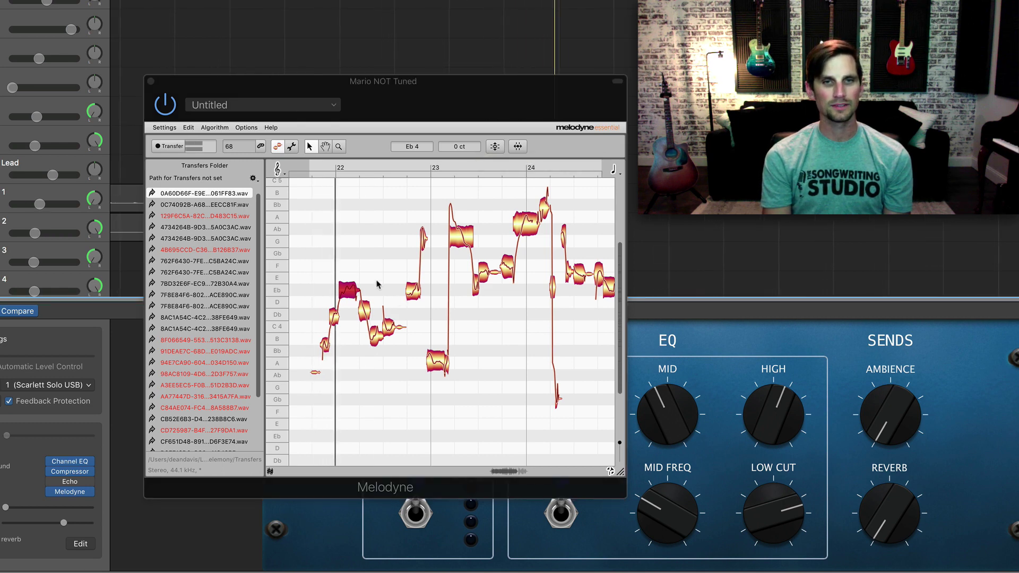
key(space)
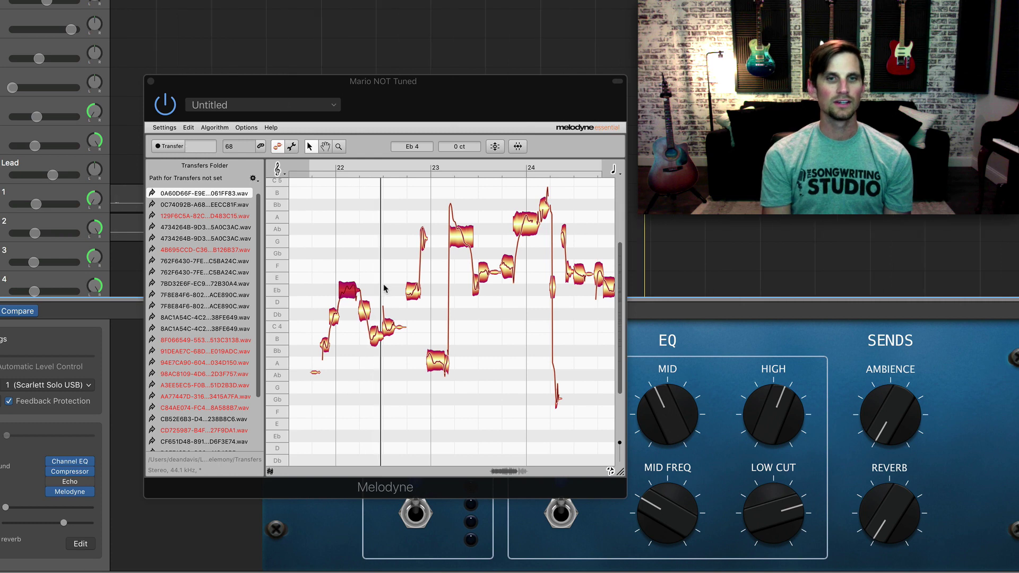
click(353, 284)
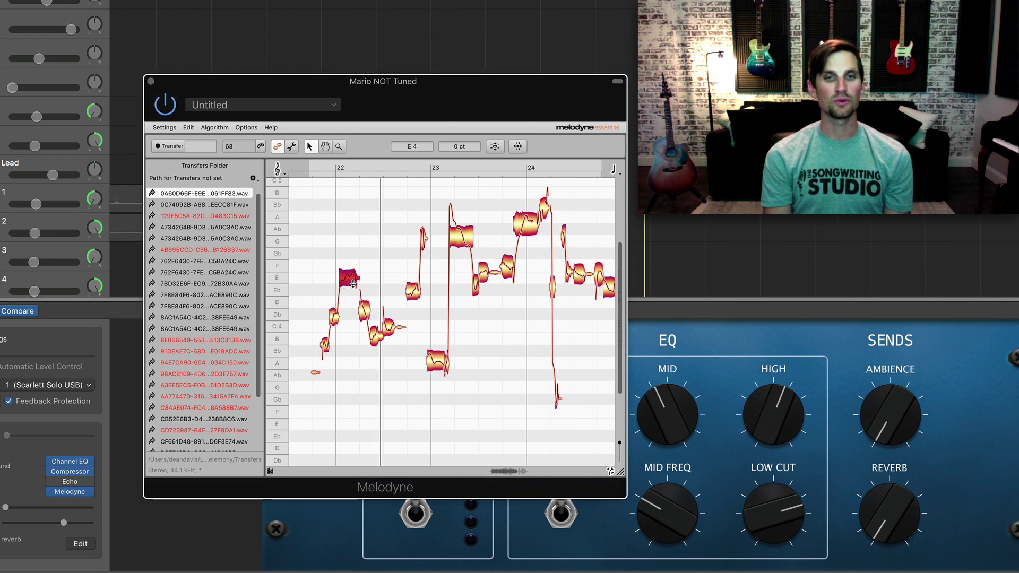
drag(350, 277, 349, 290)
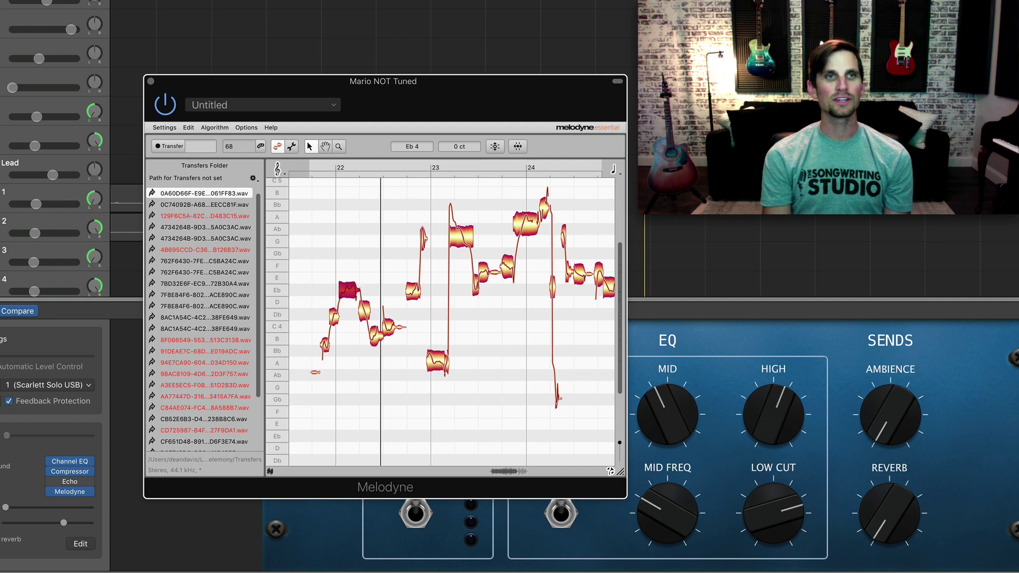
key(space)
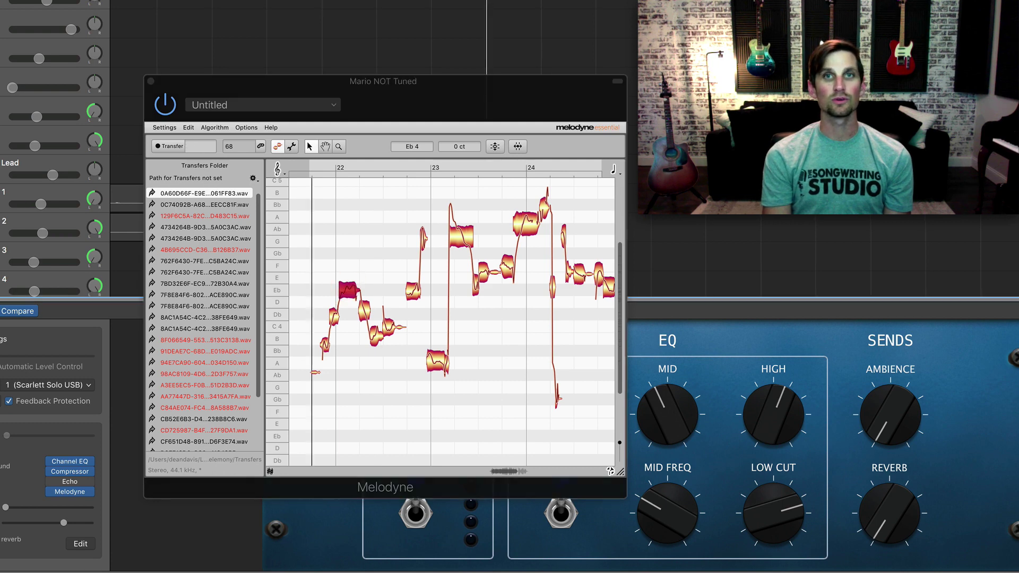
key(space)
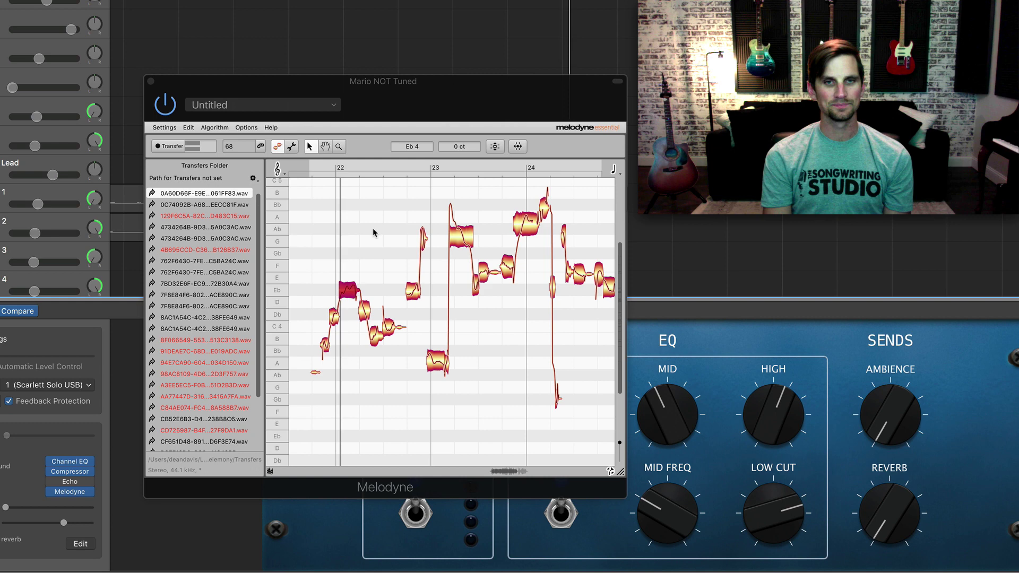
key(space)
Return the long note to E, then raise the short low note before it to D4
drag(347, 290, 349, 278)
key(space)
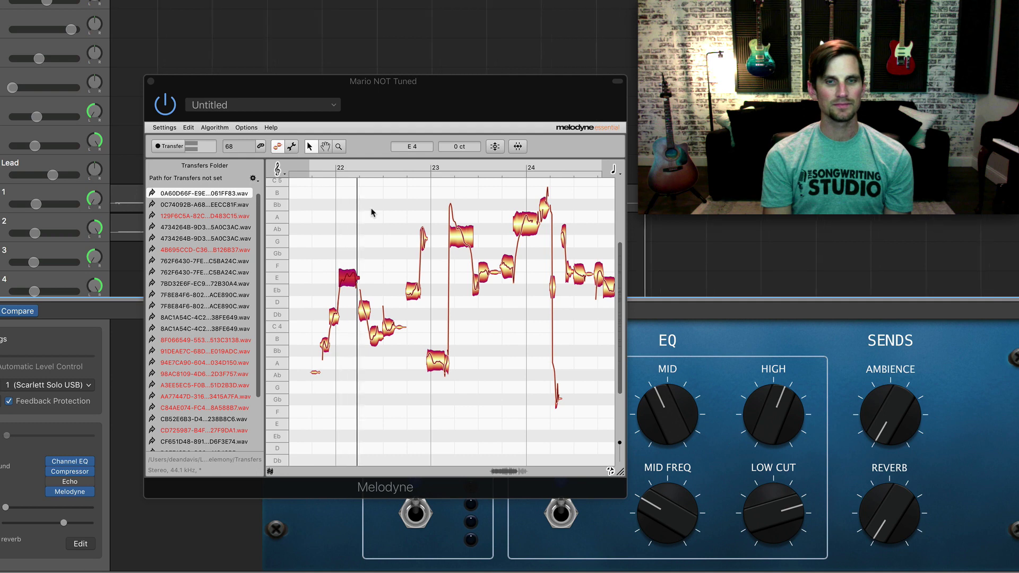
key(space)
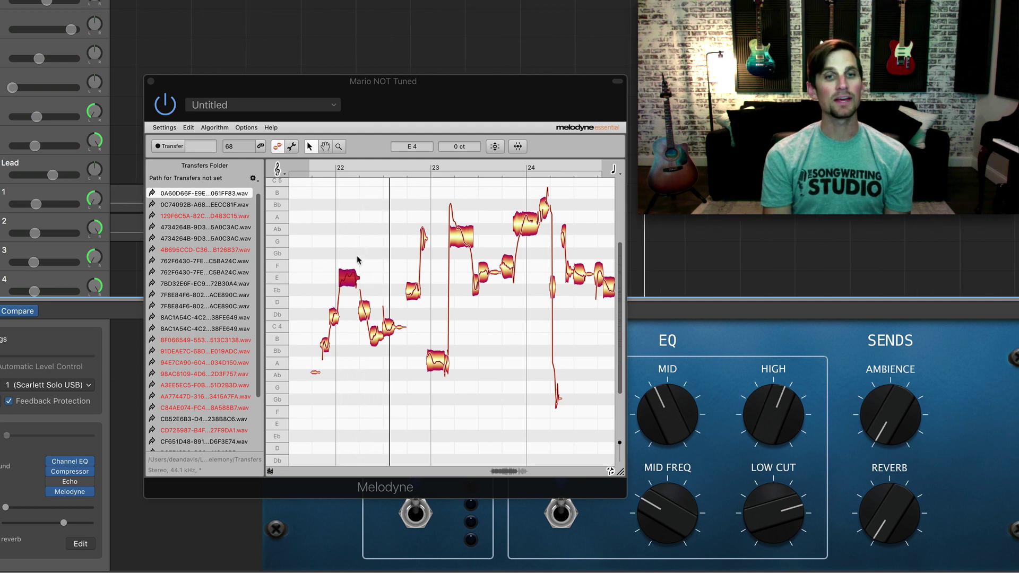
drag(335, 320, 333, 306)
key(space)
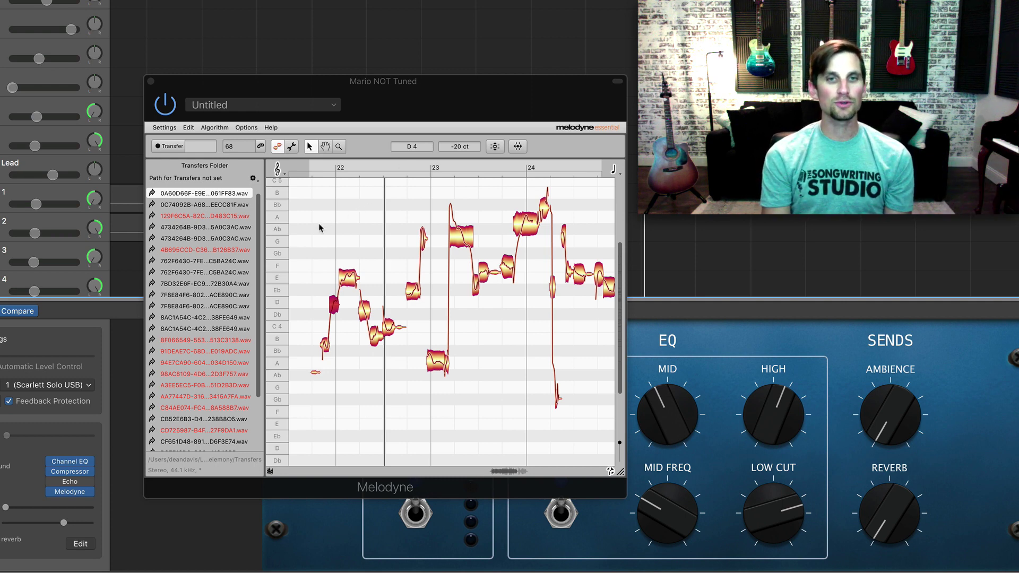
Apply Correct Pitch with 100% Pitch Center to the marquee-selected opening notes
drag(318, 227, 392, 370)
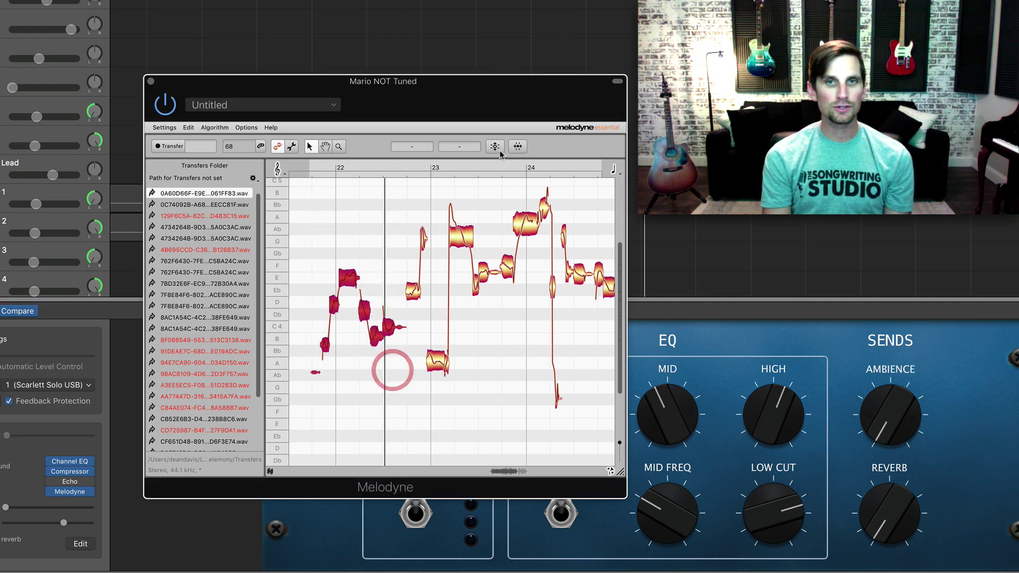
click(494, 146)
drag(350, 132, 476, 137)
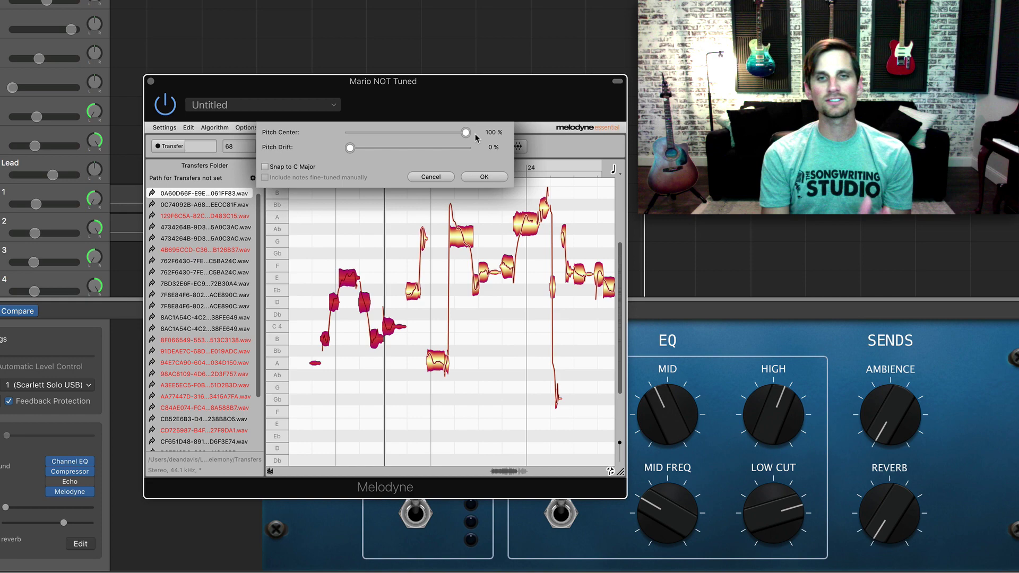
click(437, 179)
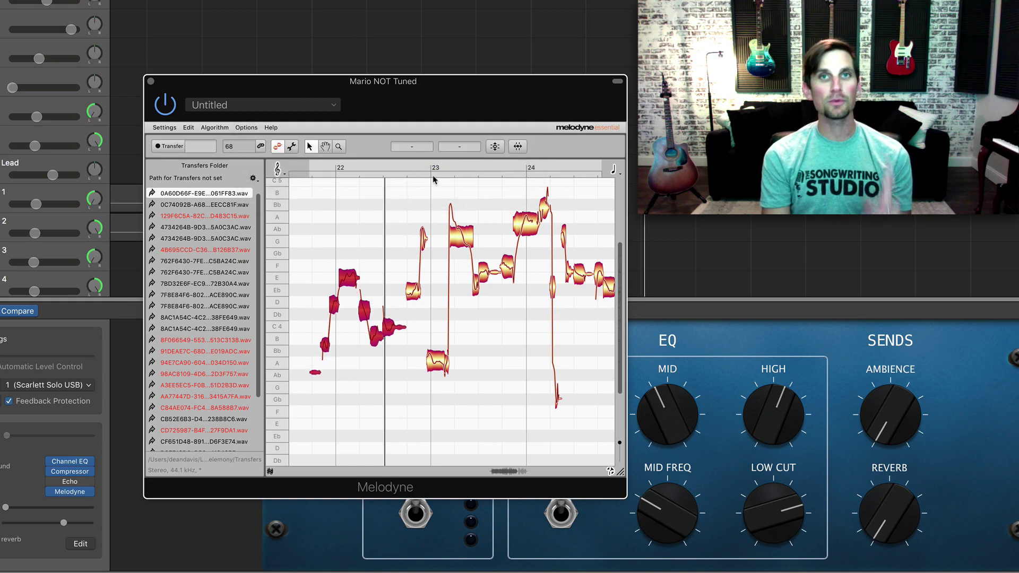
click(348, 277)
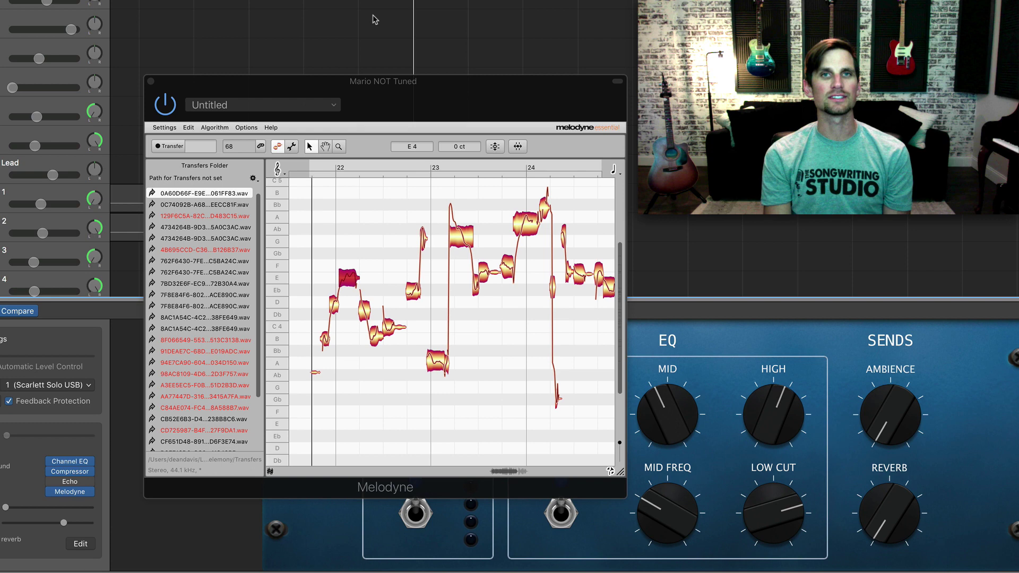
Option-drag the long E note's left edge so it starts slightly earlier, checking by playback
key(space)
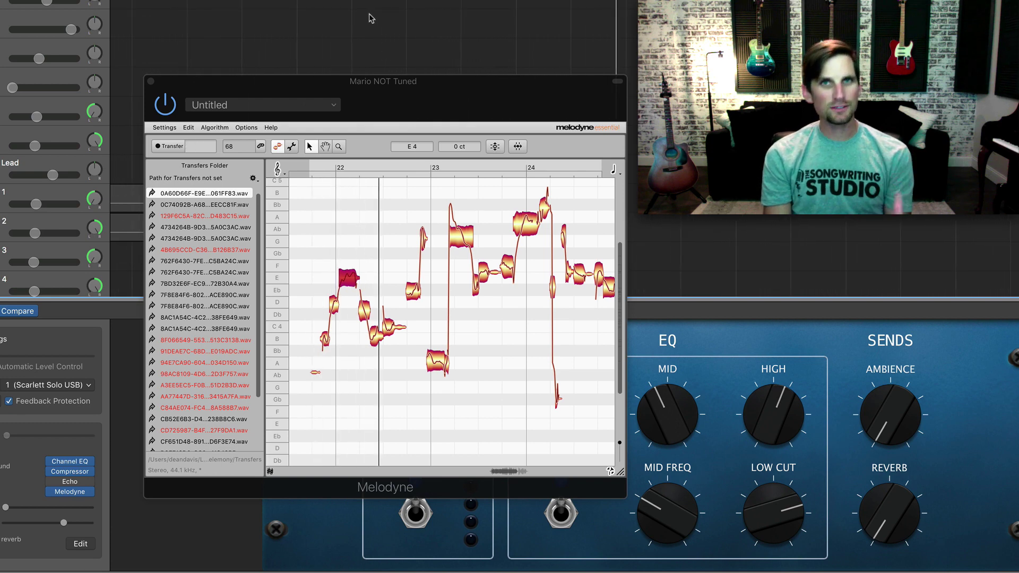
click(342, 255)
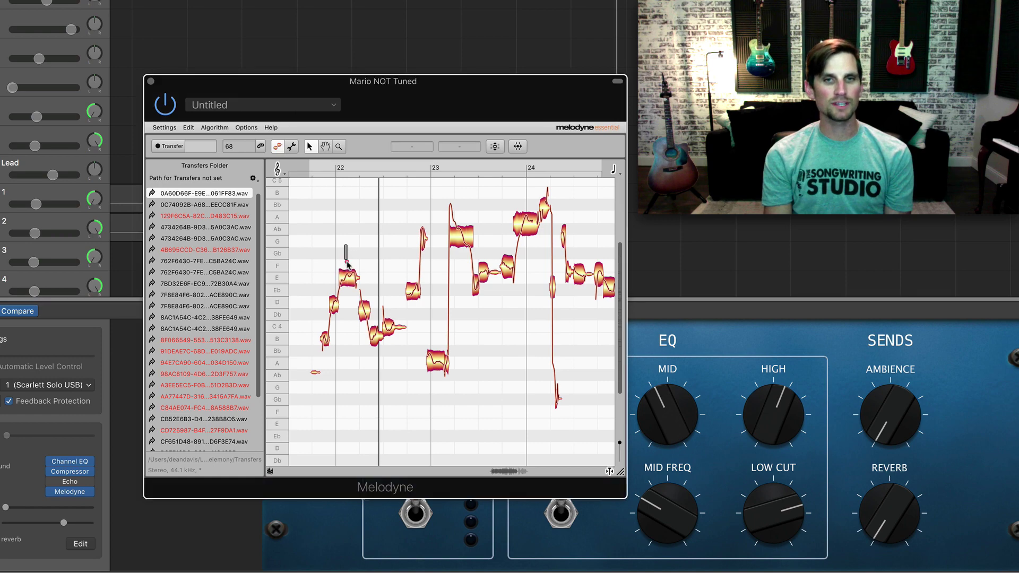
click(348, 278)
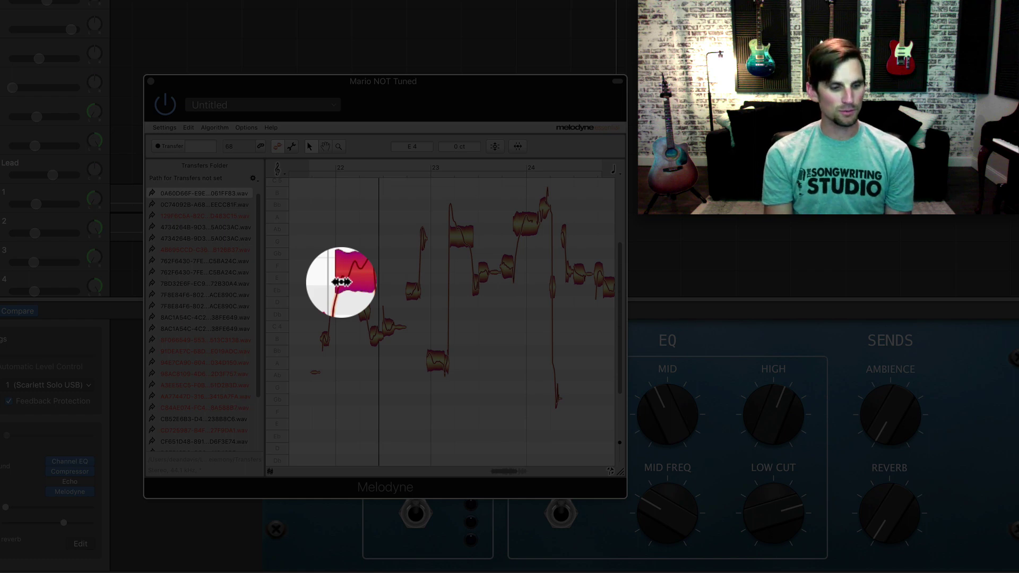
key(alt)
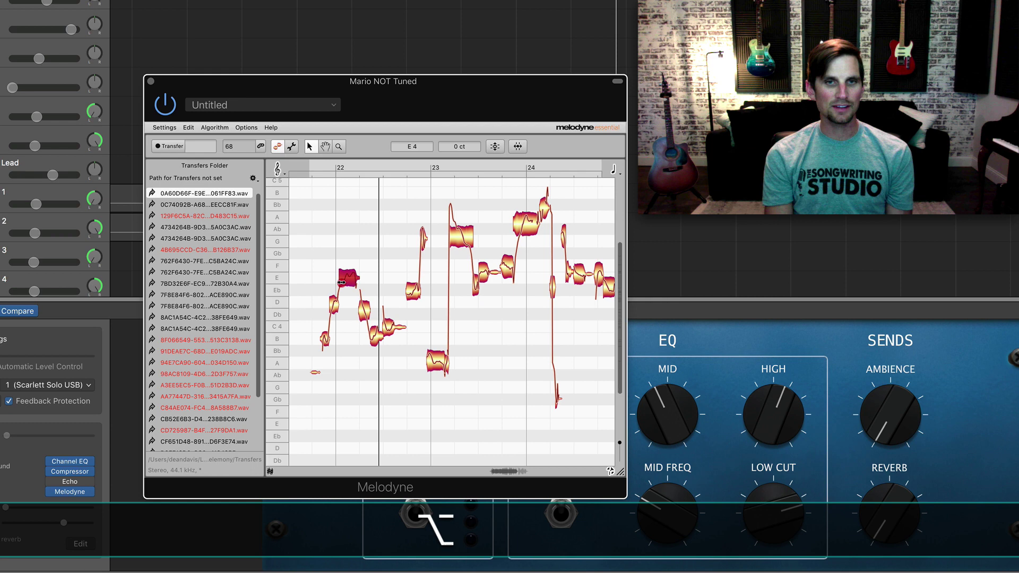
drag(341, 282, 338, 282)
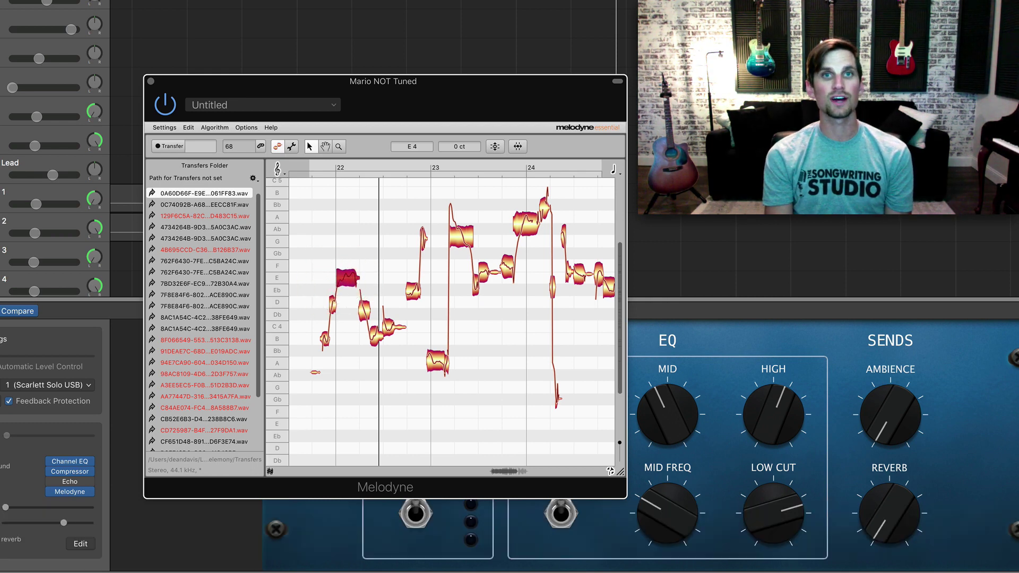
click(500, 10)
key(space)
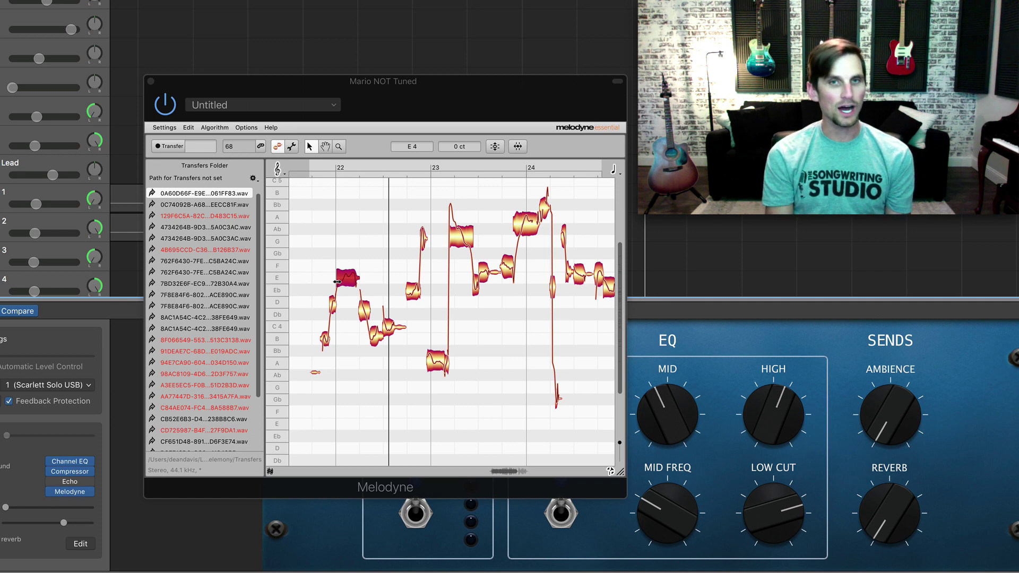
key(alt)
drag(337, 281, 339, 280)
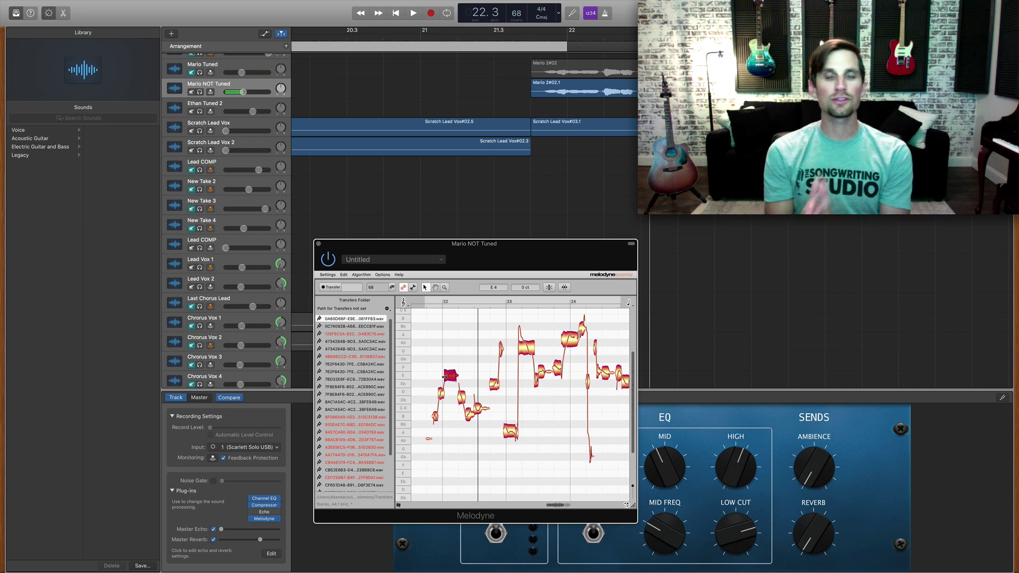
Solo the Mario NOT Tuned track to hear the before-edit version
scroll(581, 154, right, 5)
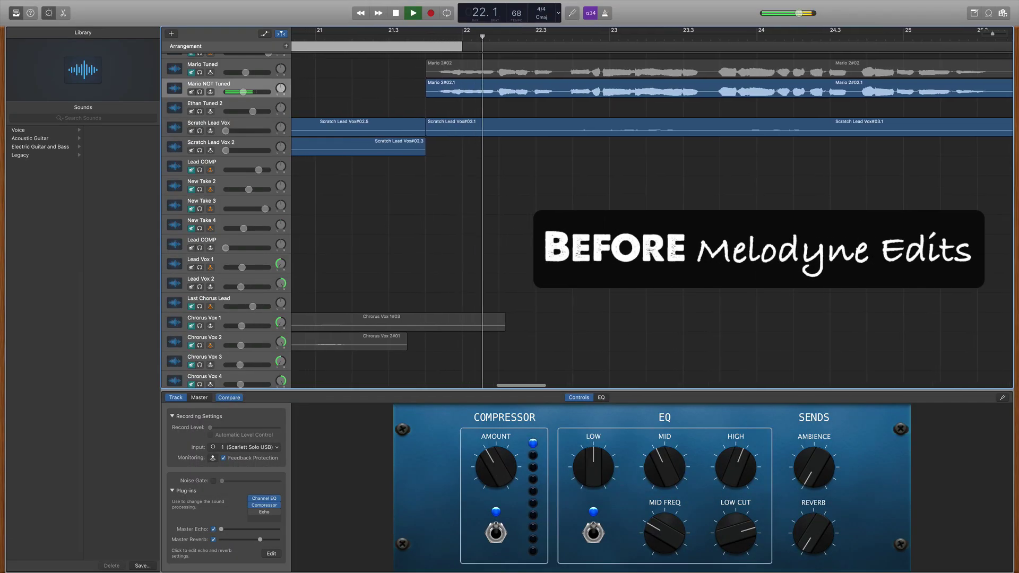
scroll(652, 212, left, 1)
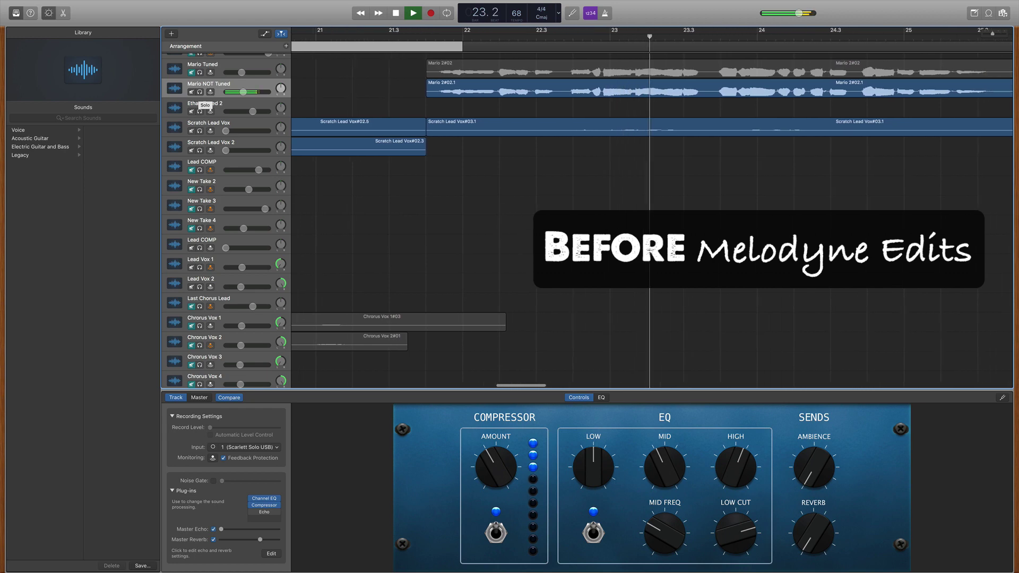
click(200, 91)
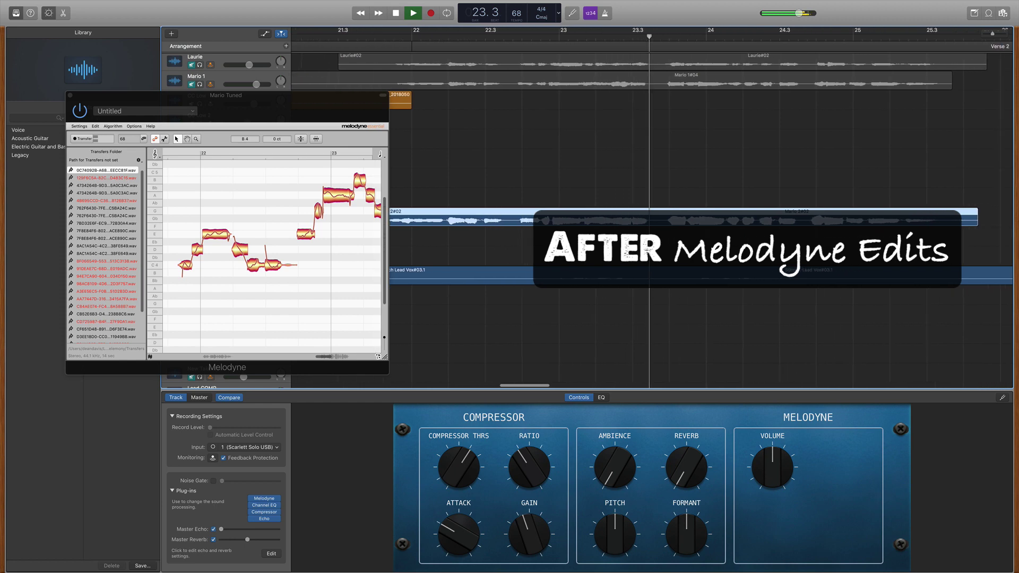
Solo the Mario Tuned track during playback, then unsolo it for the full mix
key(m)
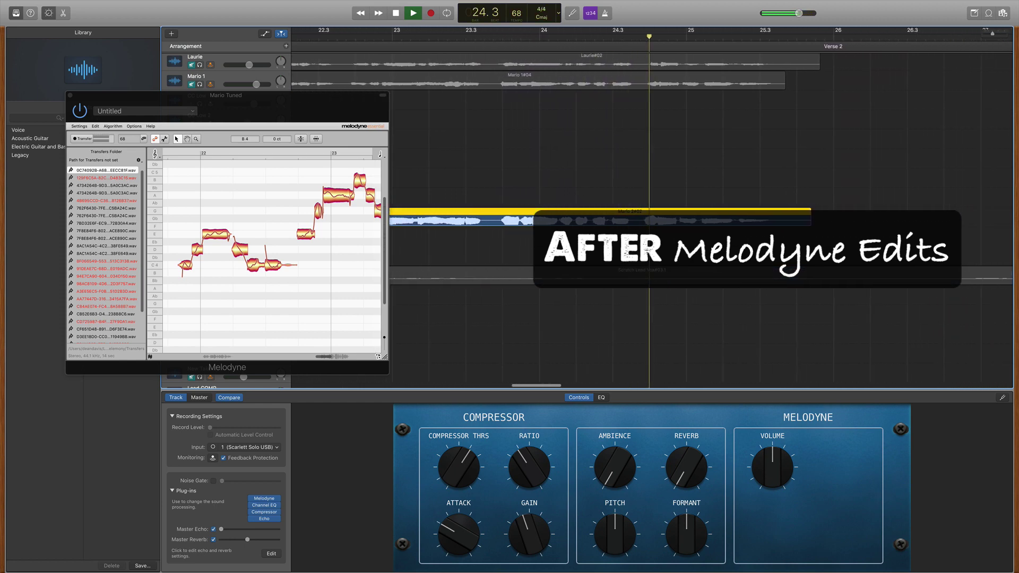
key(m)
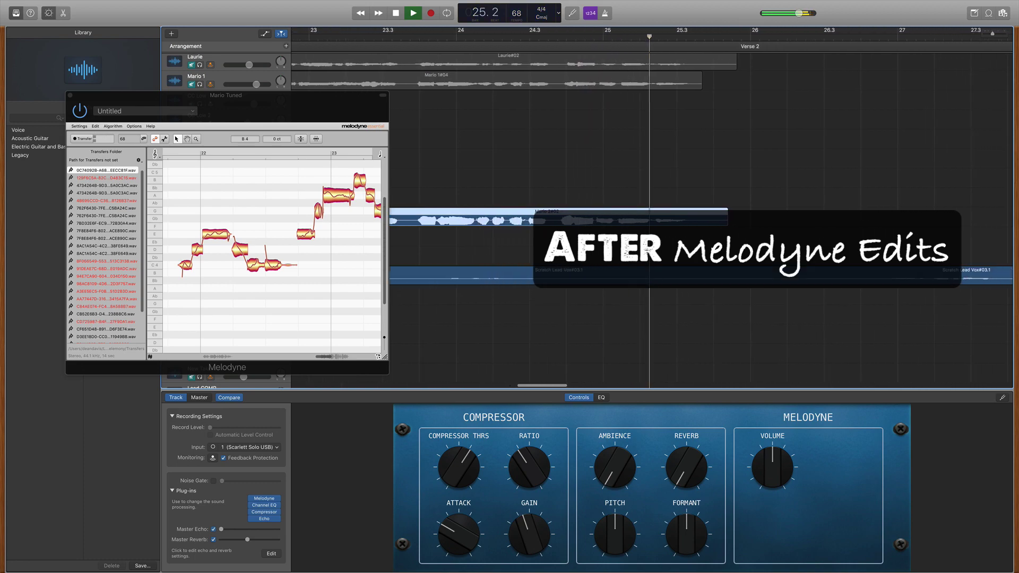